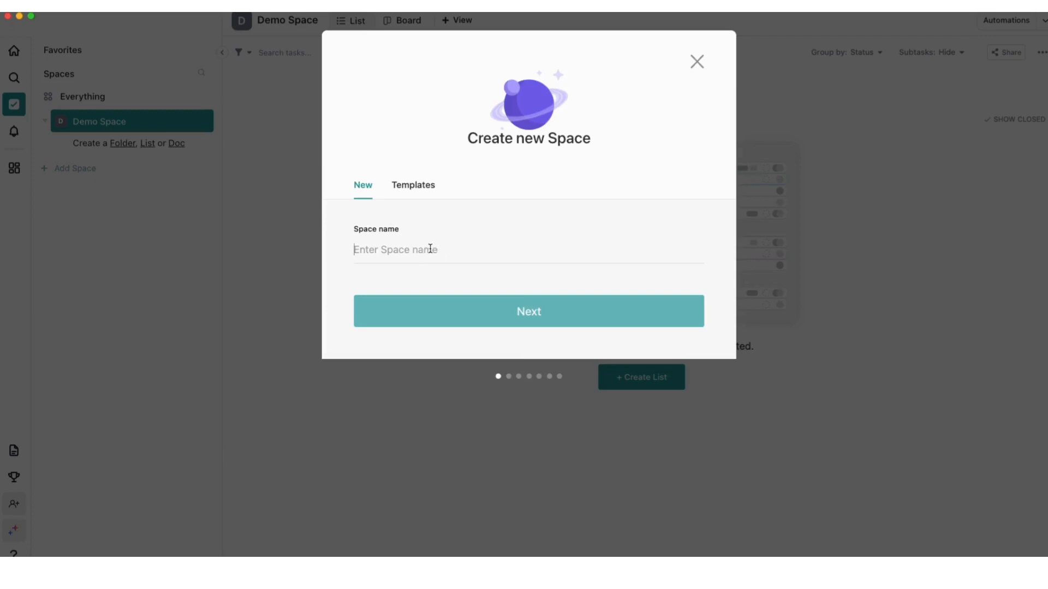
Create a Space named Specialized Office Support, keeping the default avatar, workspace sharing, task statuses, ClickApps and required views
type("Specialize")
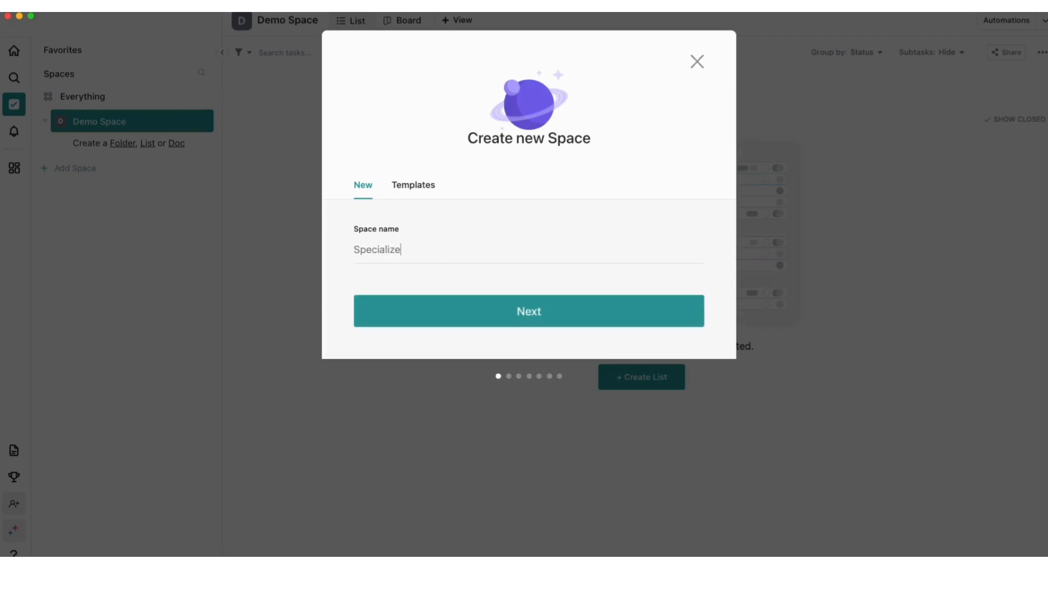
type("d Office Support")
left_click(521, 311)
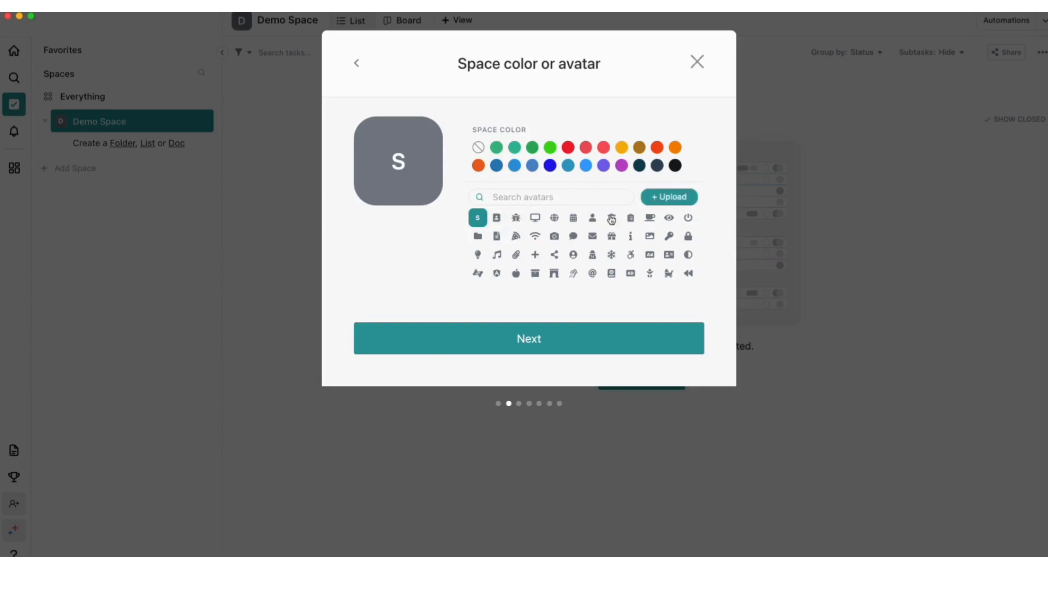
left_click(489, 338)
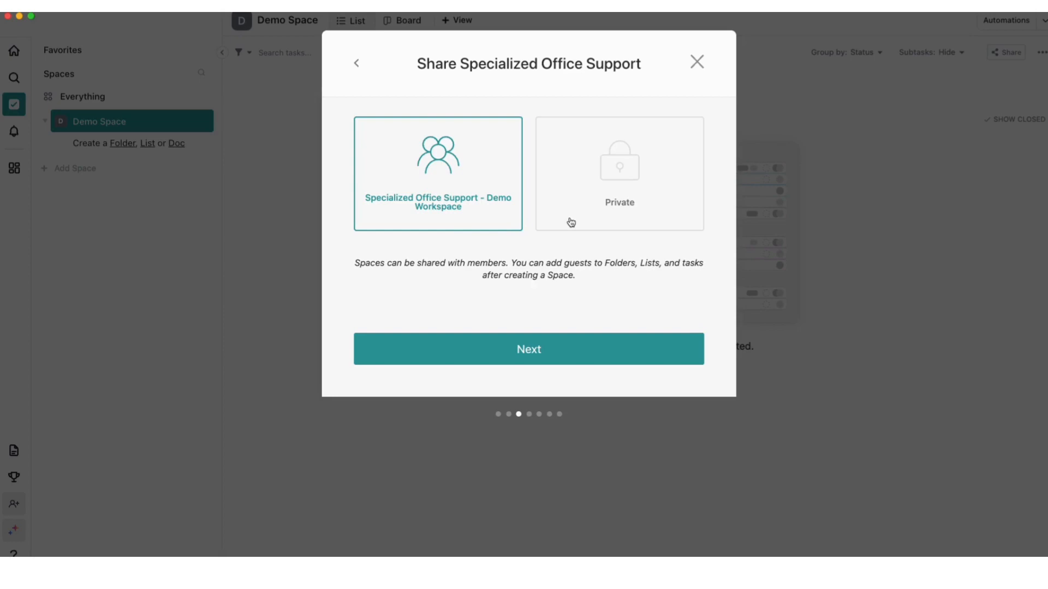
left_click(546, 335)
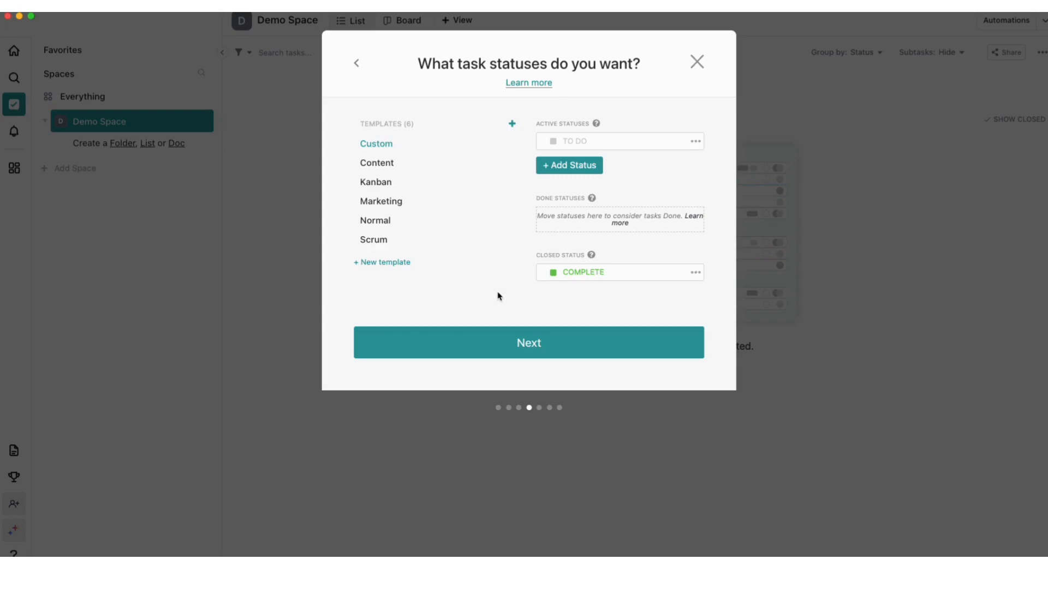
left_click(502, 343)
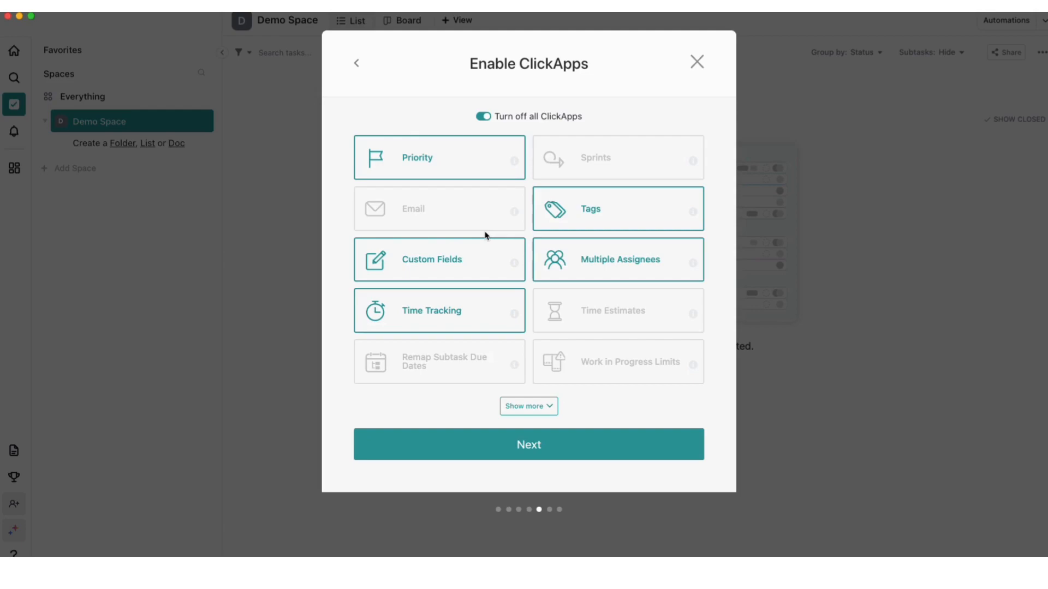
left_click(479, 426)
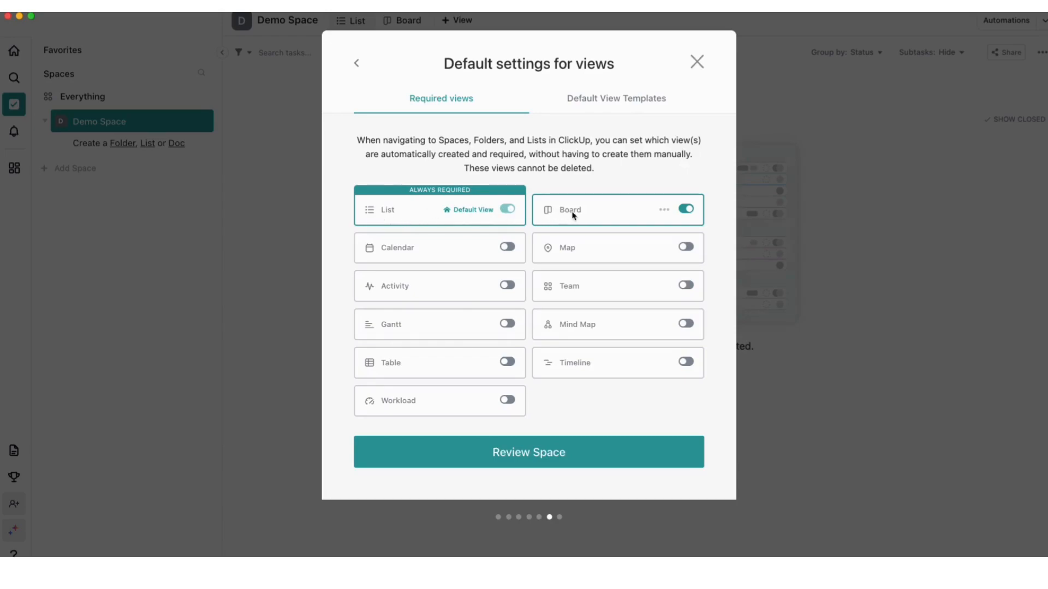
left_click(573, 452)
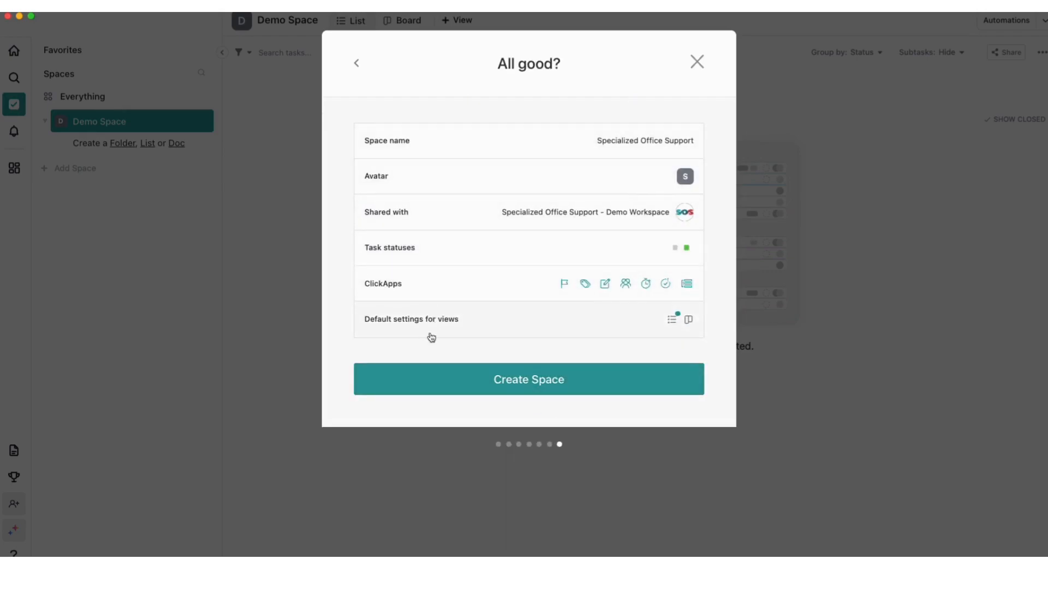
left_click(466, 384)
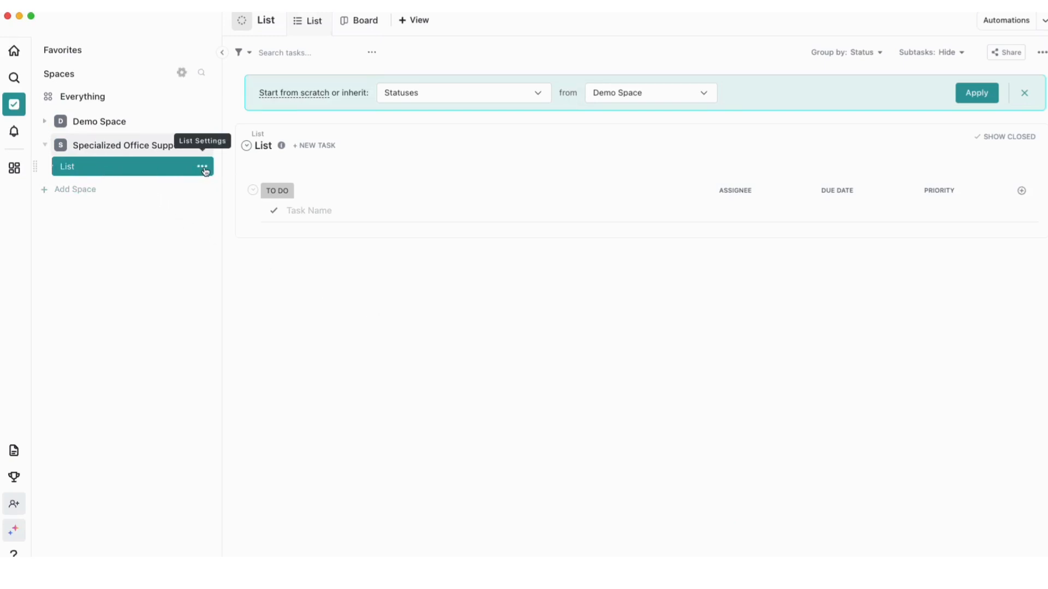
Delete the default list named List from the Specialized Office Support Space
left_click(203, 167)
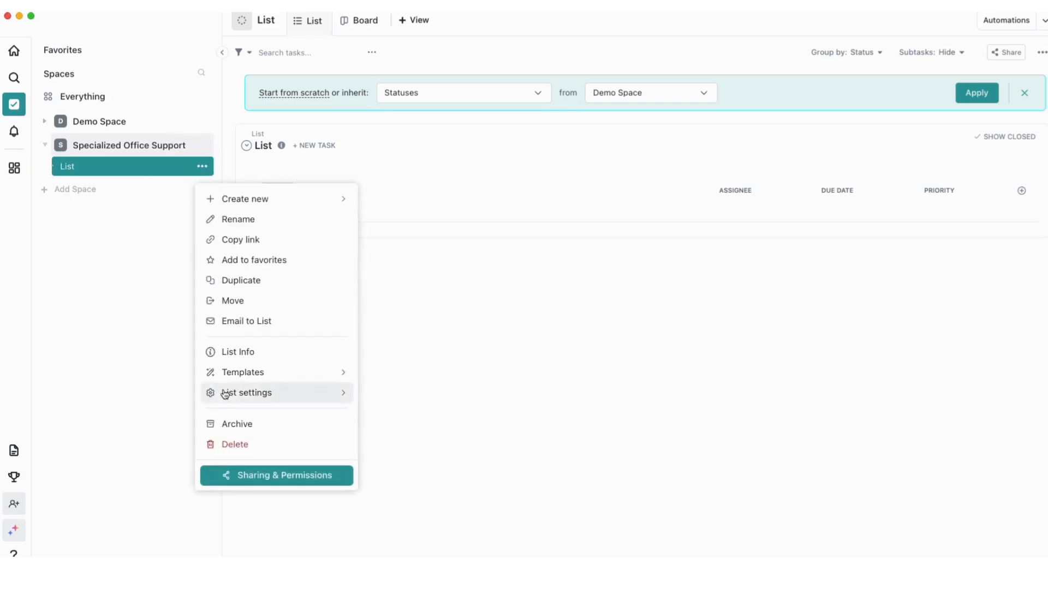
left_click(235, 445)
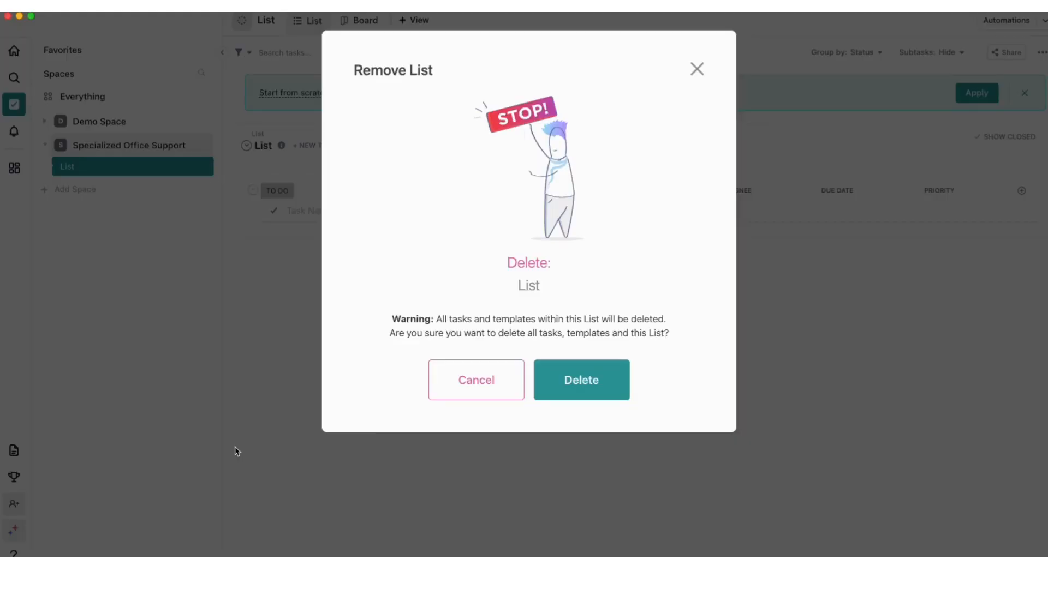
left_click(605, 388)
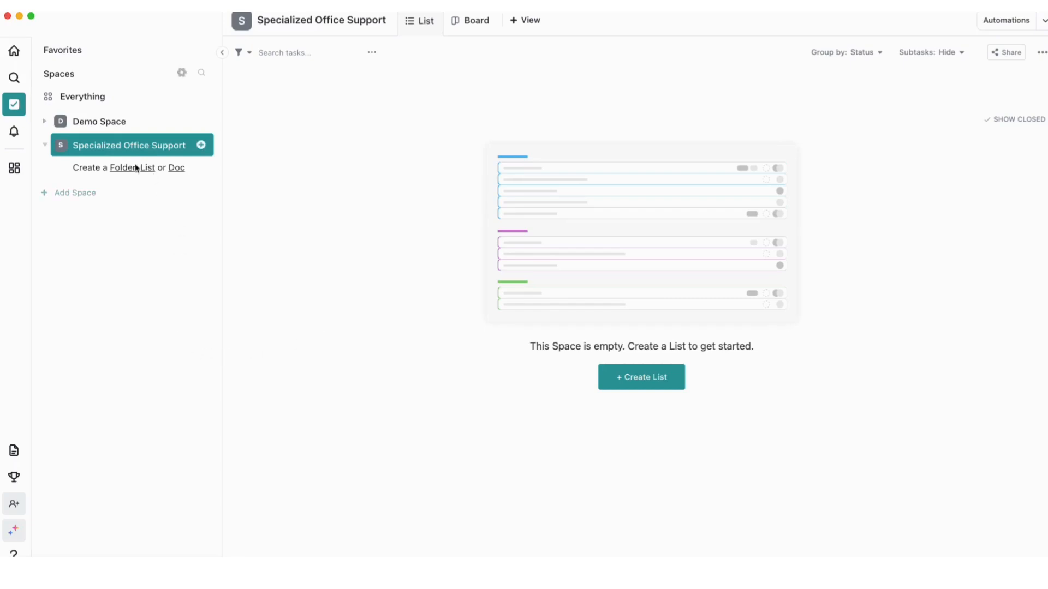
Create a folder named Cockpit: Administration in the Specialized Office Support Space with the default settings
left_click(202, 148)
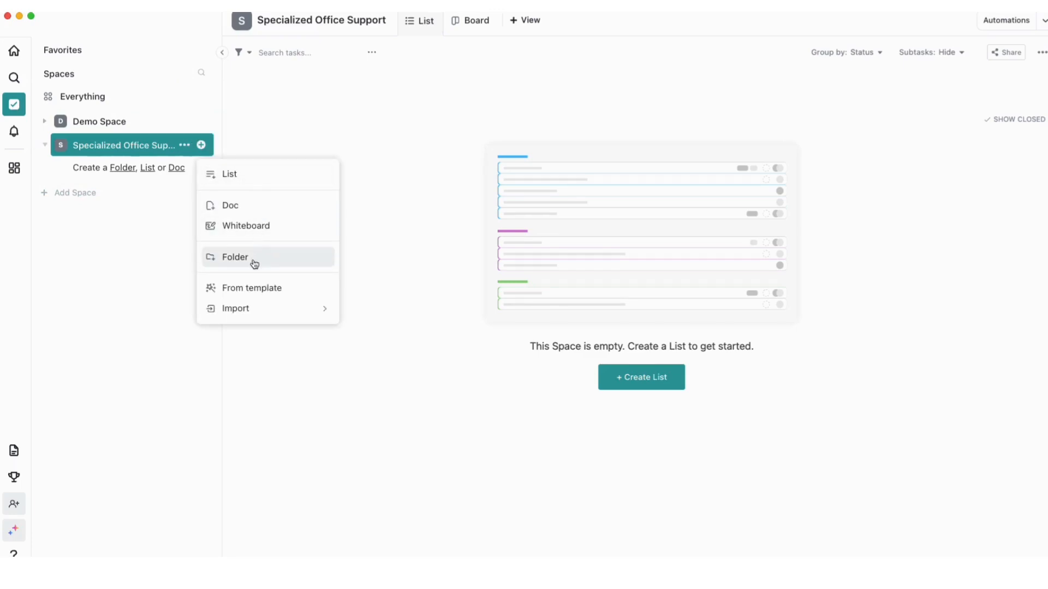
left_click(254, 264)
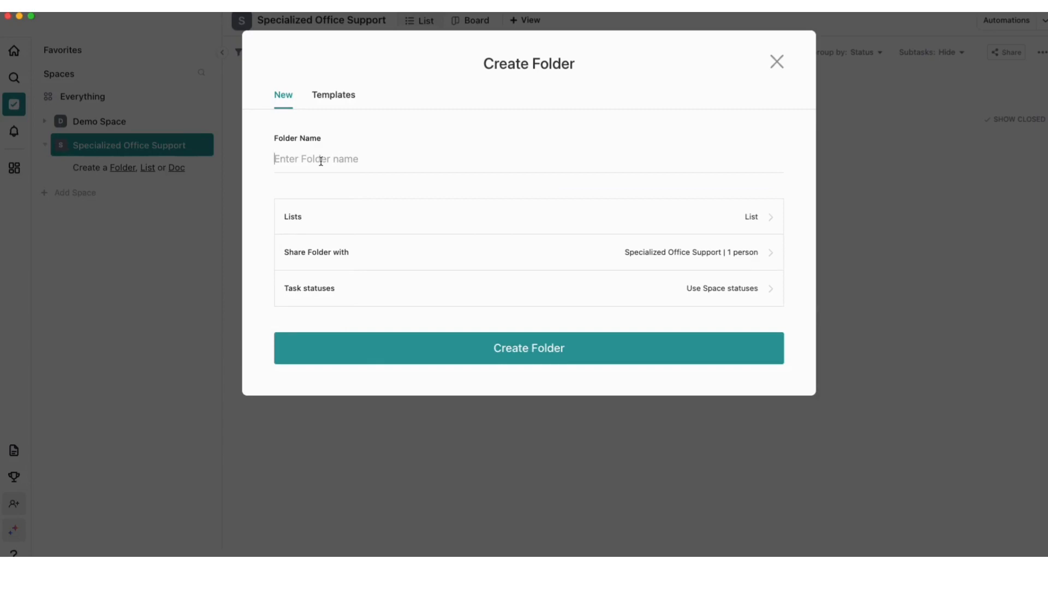
type("Cockpit: Administration")
left_click(448, 347)
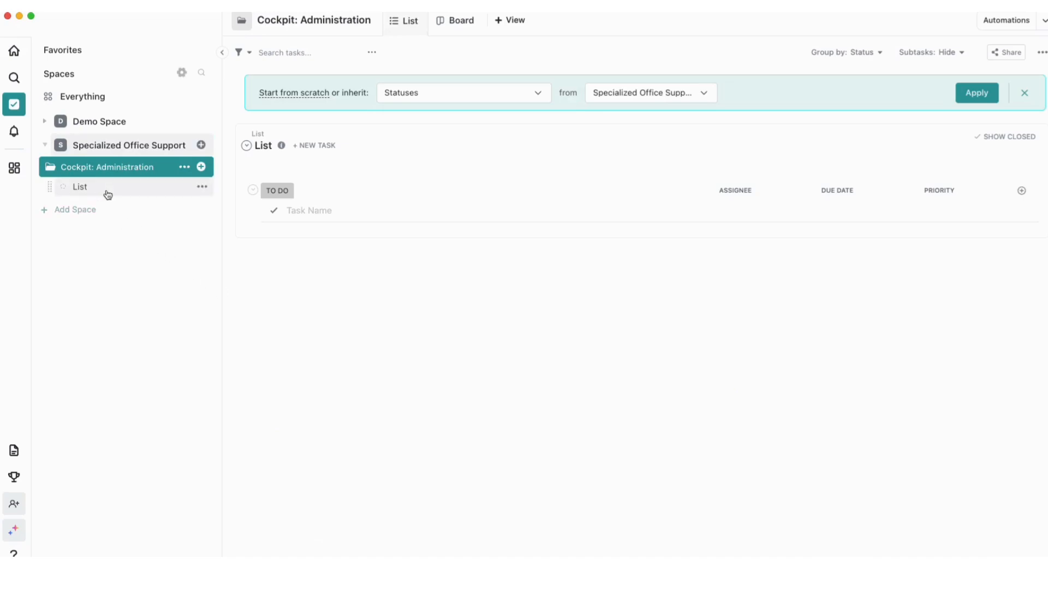
Delete the default list named List inside the Cockpit: Administration folder
left_click(201, 187)
left_click(238, 490)
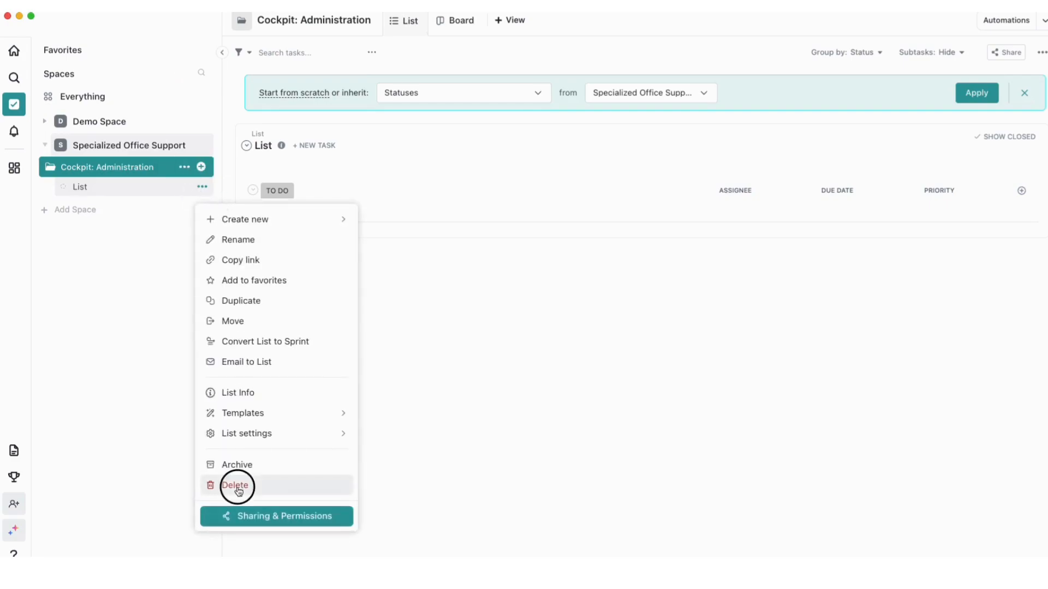
left_click(582, 380)
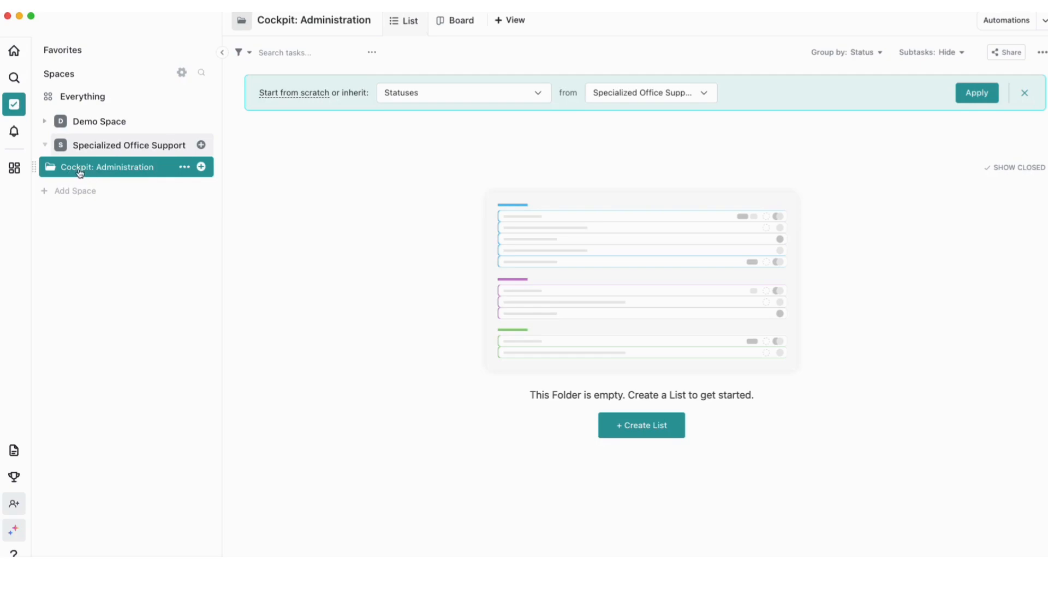
Create a list named Inbox in the Cockpit: Administration folder
left_click(200, 168)
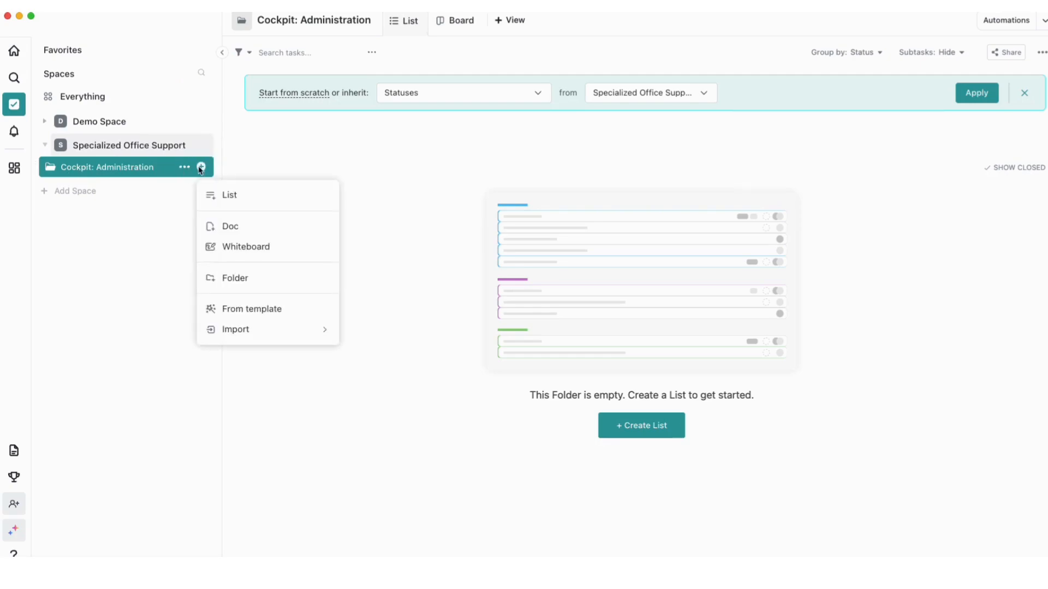
left_click(218, 202)
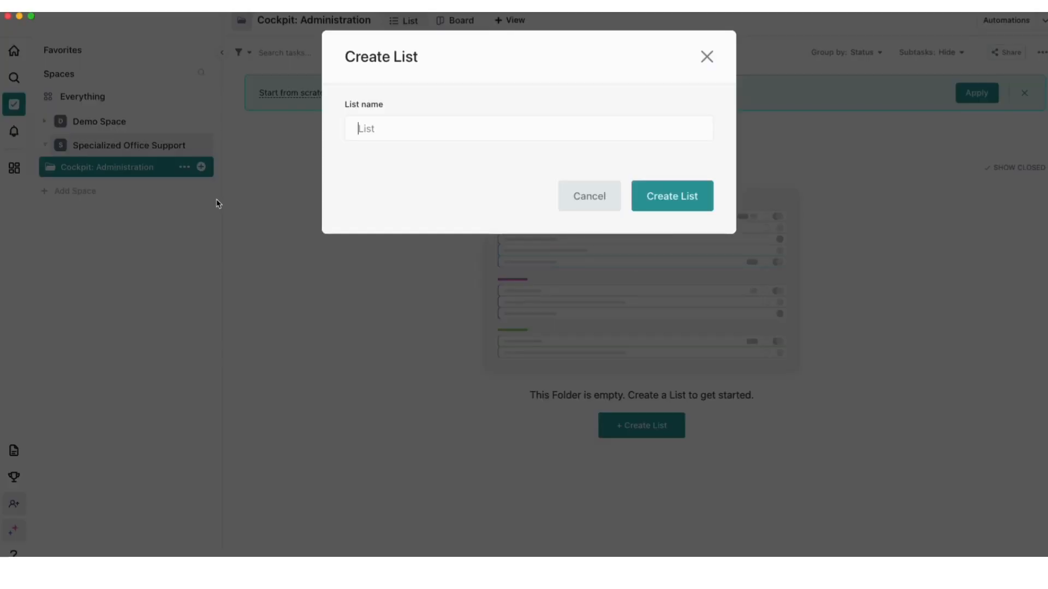
type("Inbox")
left_click(673, 195)
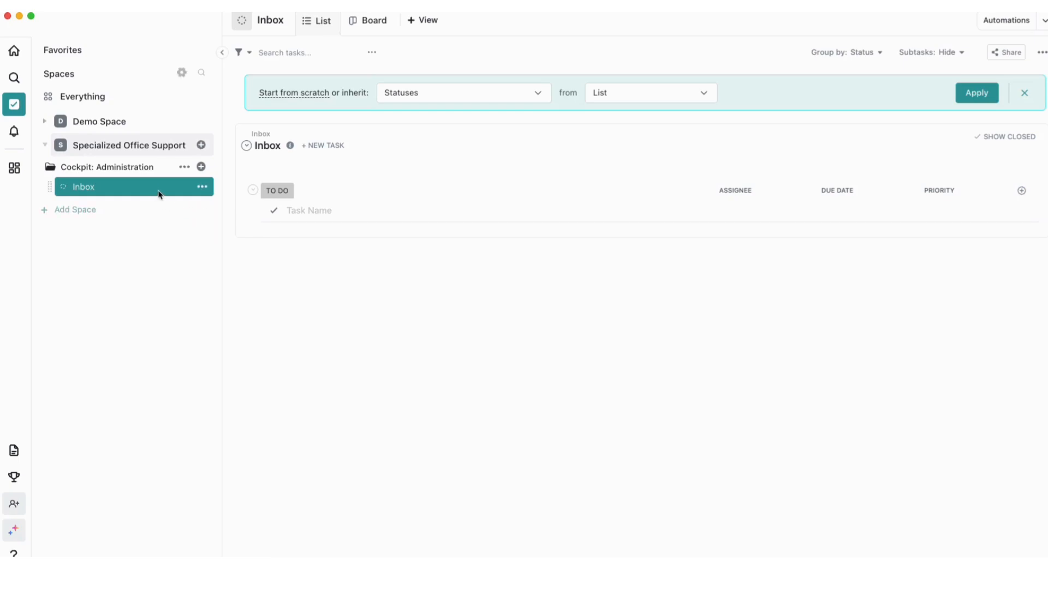
Create a list named Weekly Compass in the Cockpit: Administration folder
left_click(201, 168)
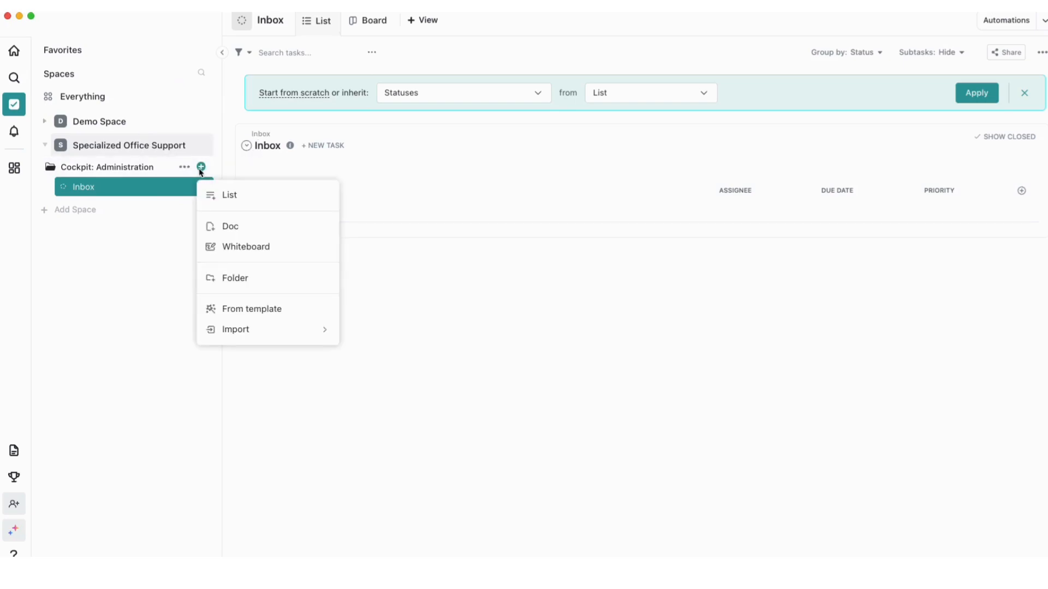
left_click(230, 196)
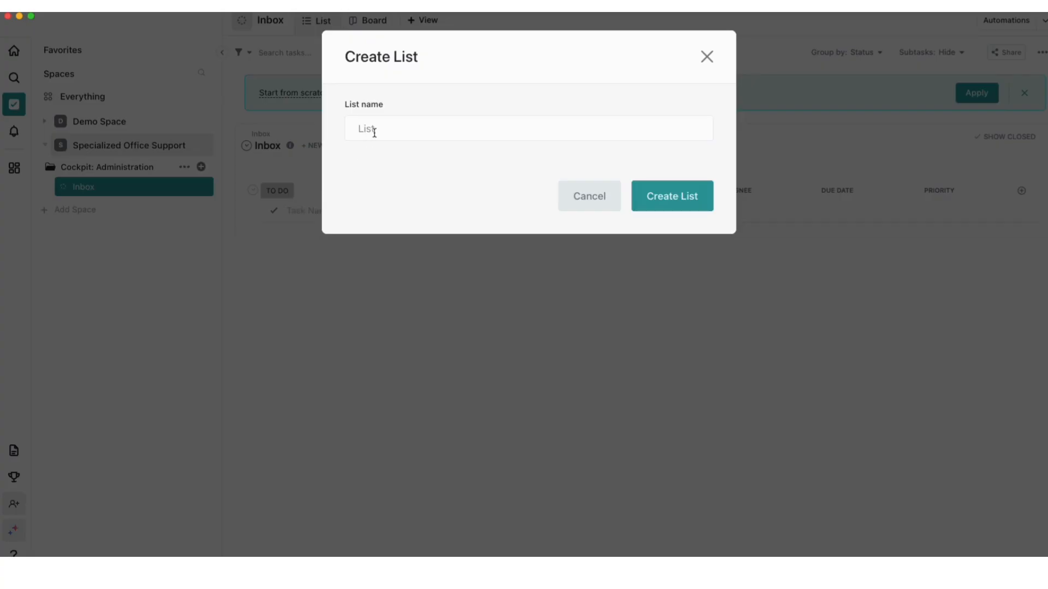
type("Weekly Compass")
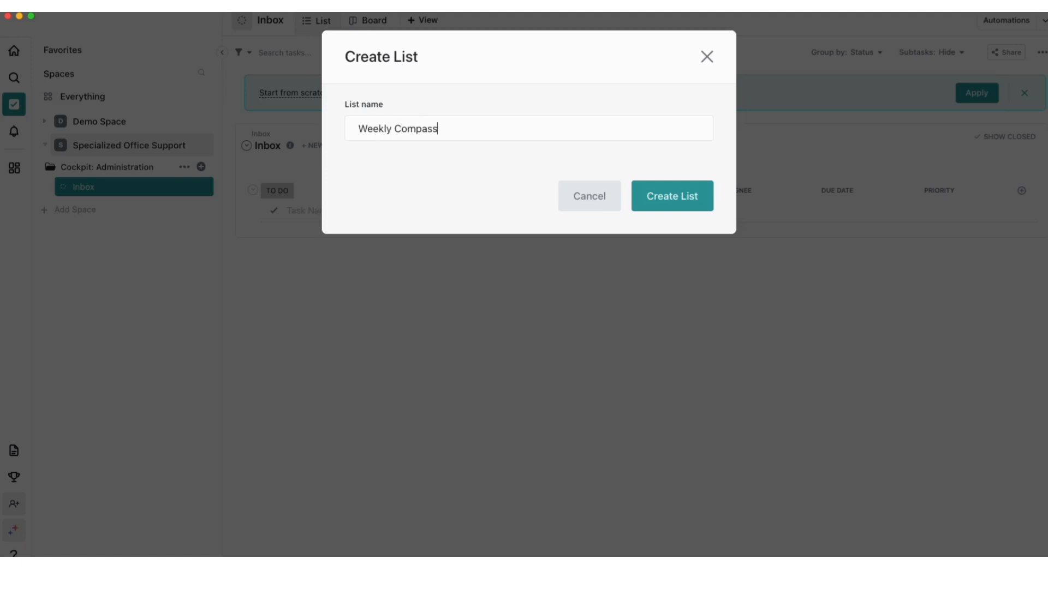
left_click(673, 199)
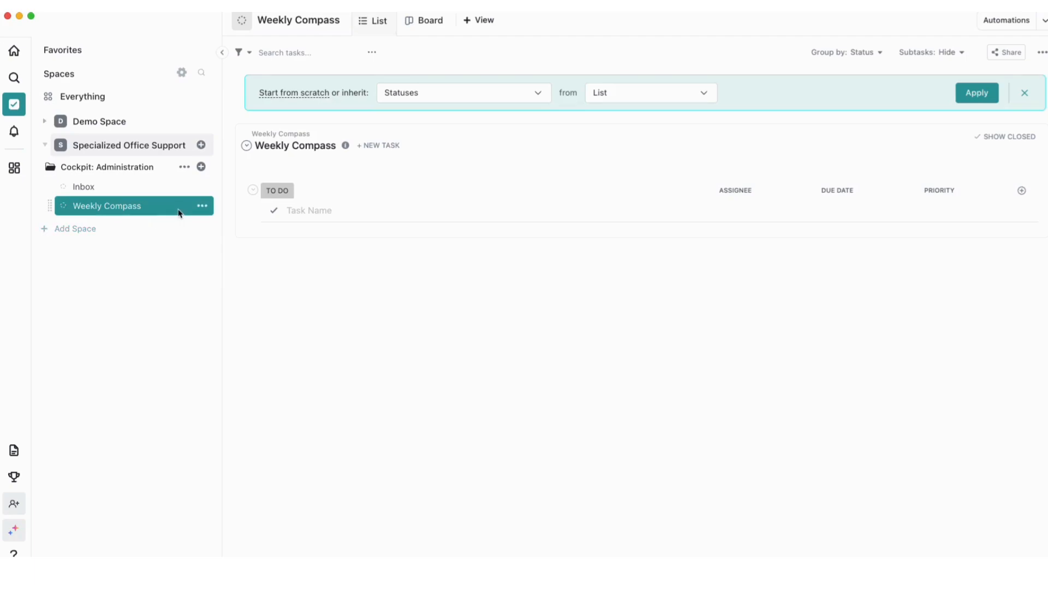
Create a list named Master Task List in the Cockpit: Administration folder
left_click(201, 167)
left_click(228, 195)
type("Master Task List")
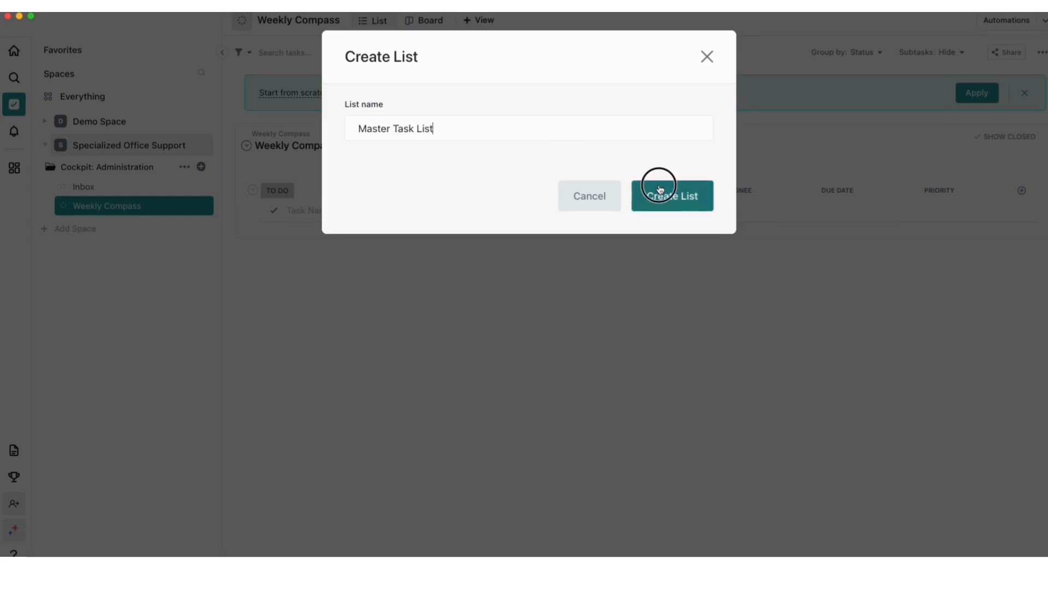
left_click(661, 190)
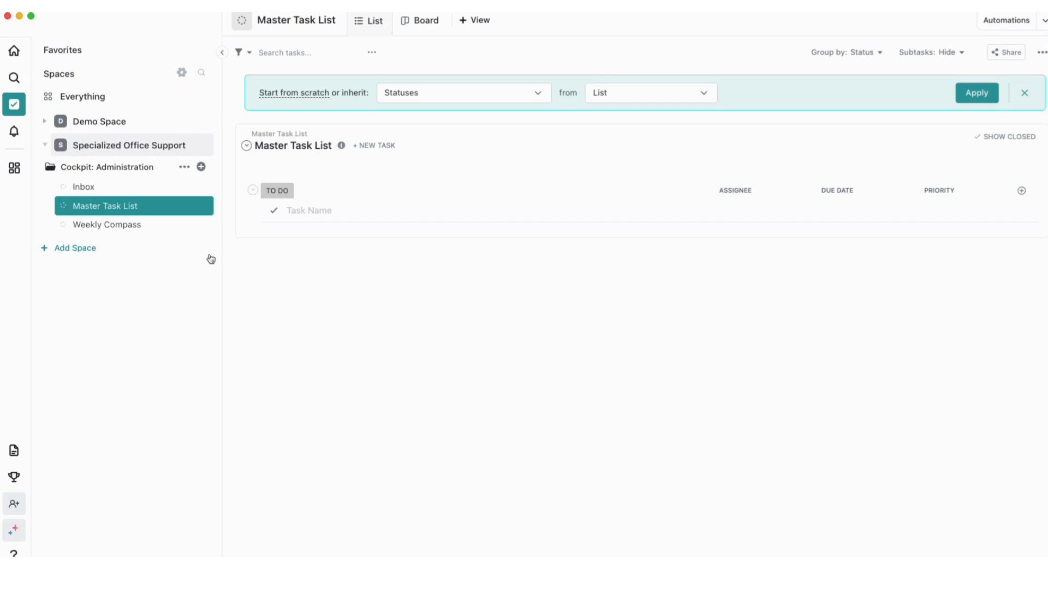
Add a Resources list to the Cockpit: Administration folder and order its lists as Inbox, Weekly Compass, Master Task List, Resources
left_click(202, 169)
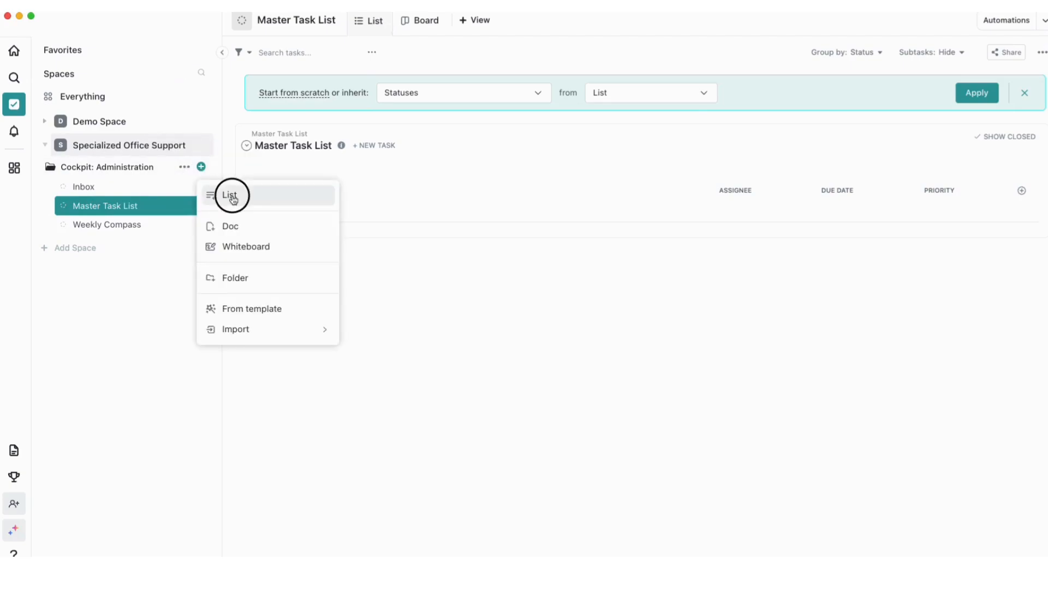
left_click(230, 196)
type("Resources")
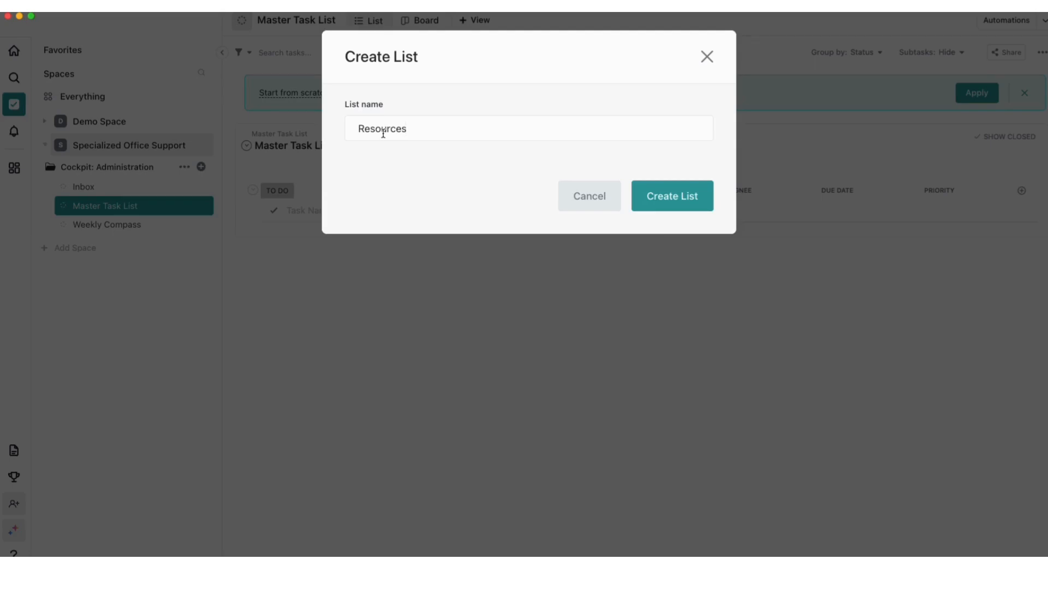
left_click(687, 196)
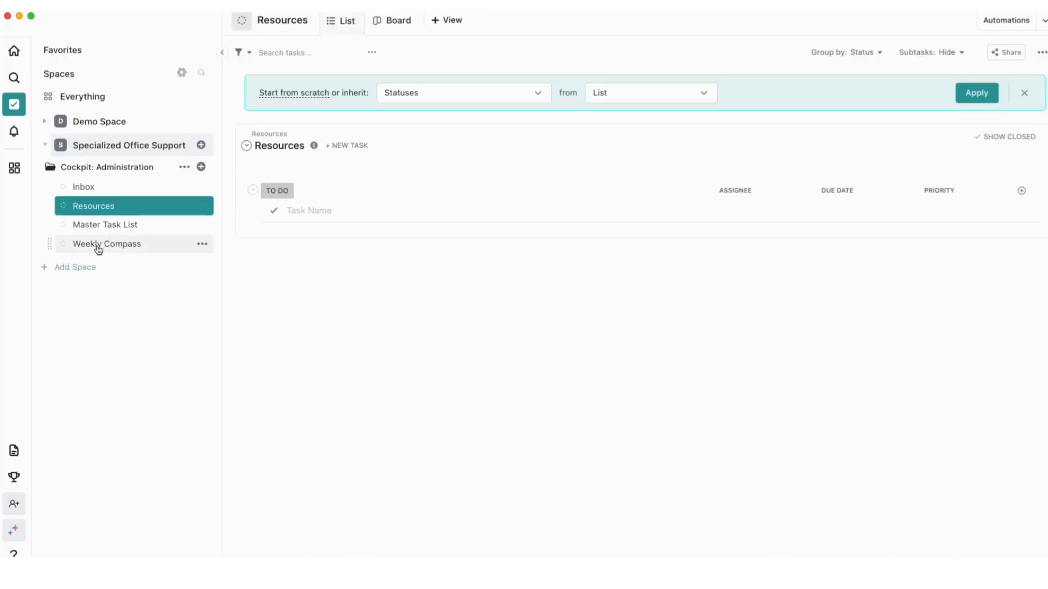
left_click_drag(48, 246, 51, 203)
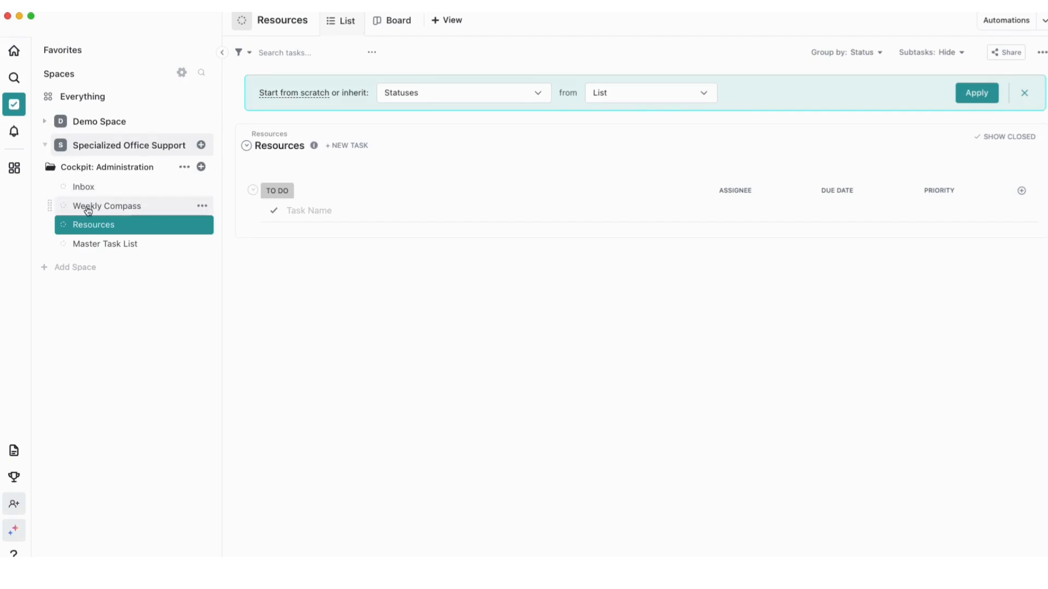
left_click_drag(49, 247, 49, 224)
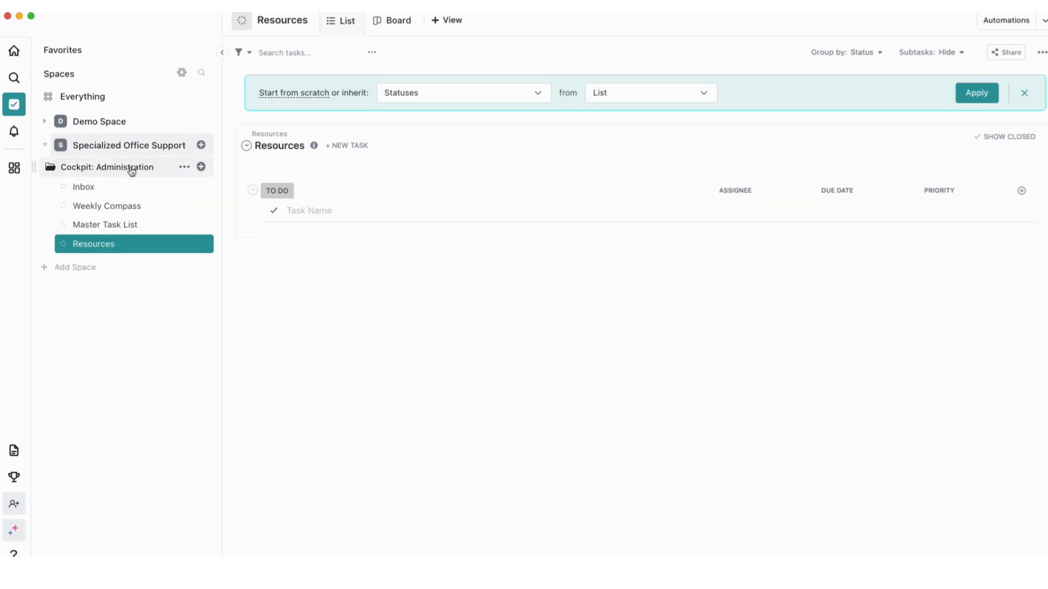
Duplicate the Cockpit: Administration folder with everything in it as Right Engine: Marketing in the same Space, and open the copy
left_click(185, 168)
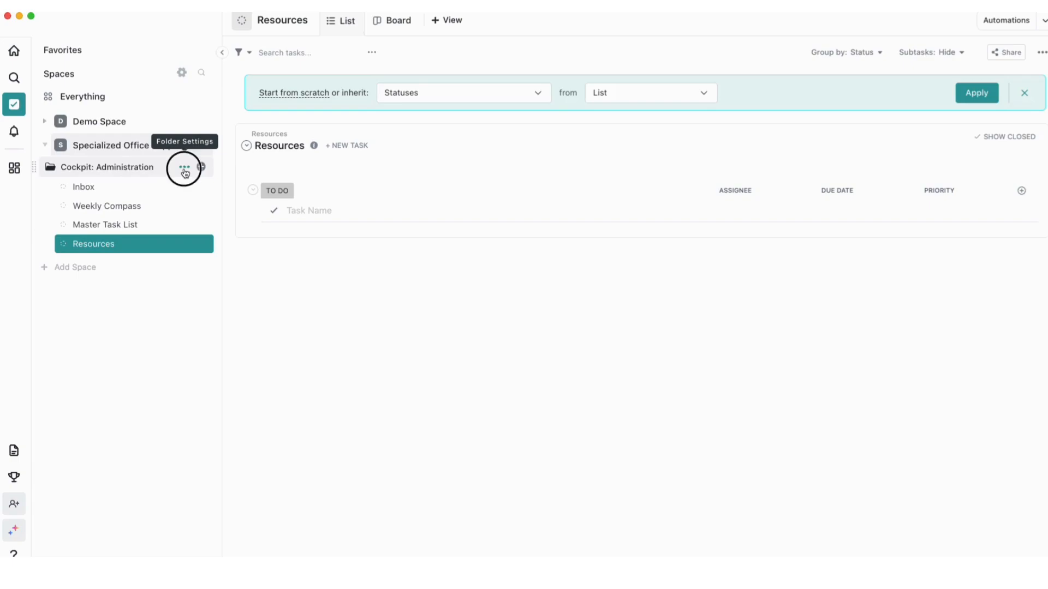
left_click(236, 282)
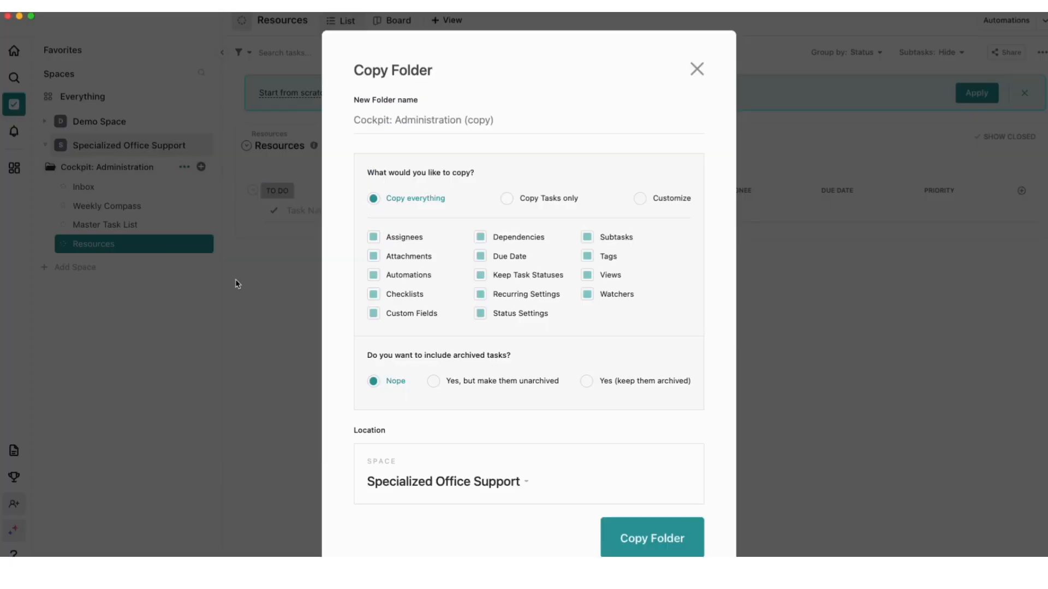
triple_click(409, 123)
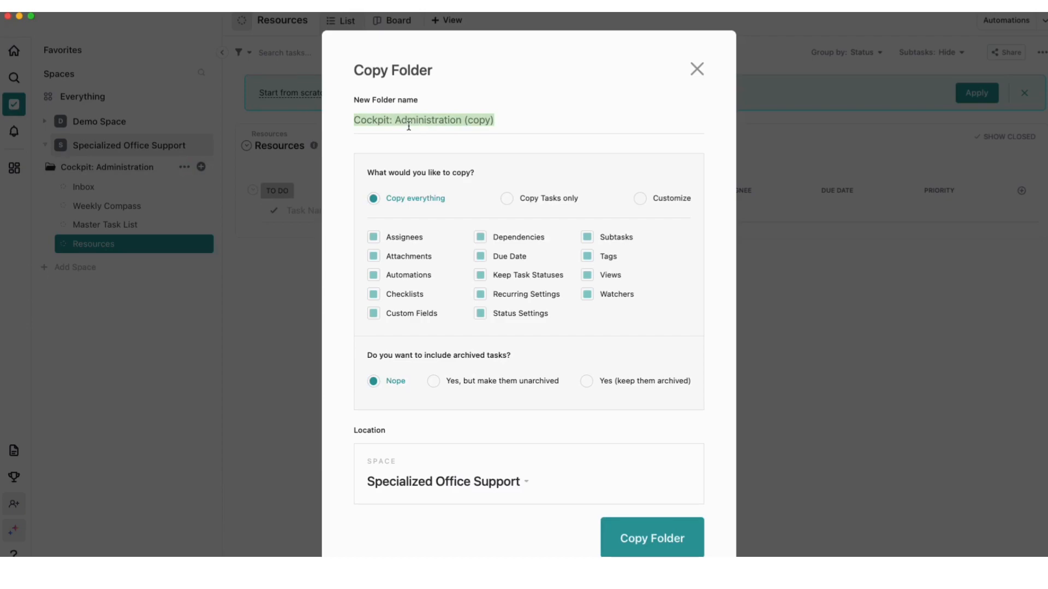
type("Right Engine: Marketing")
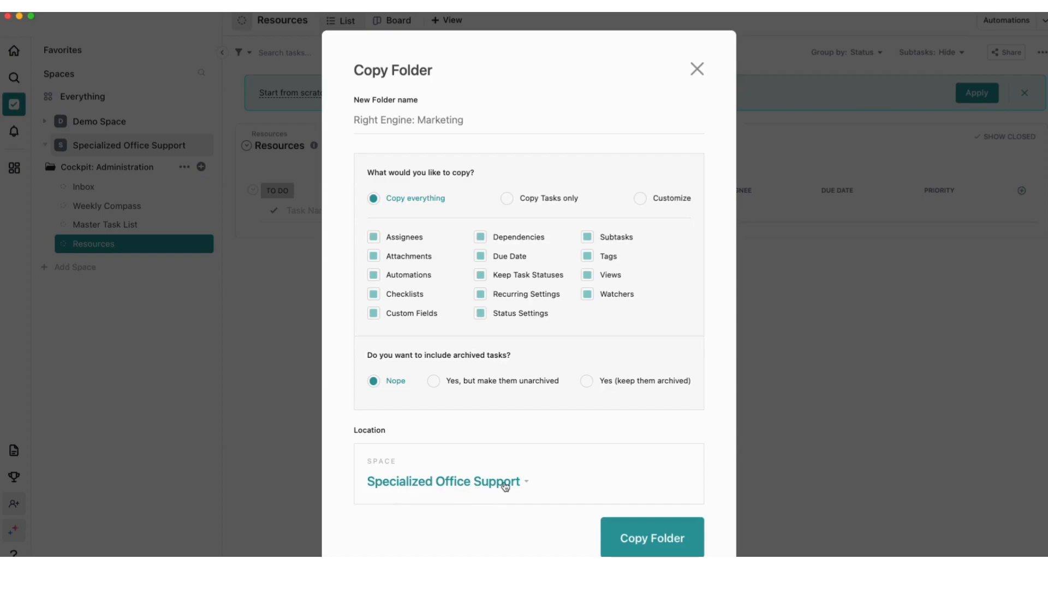
left_click(675, 542)
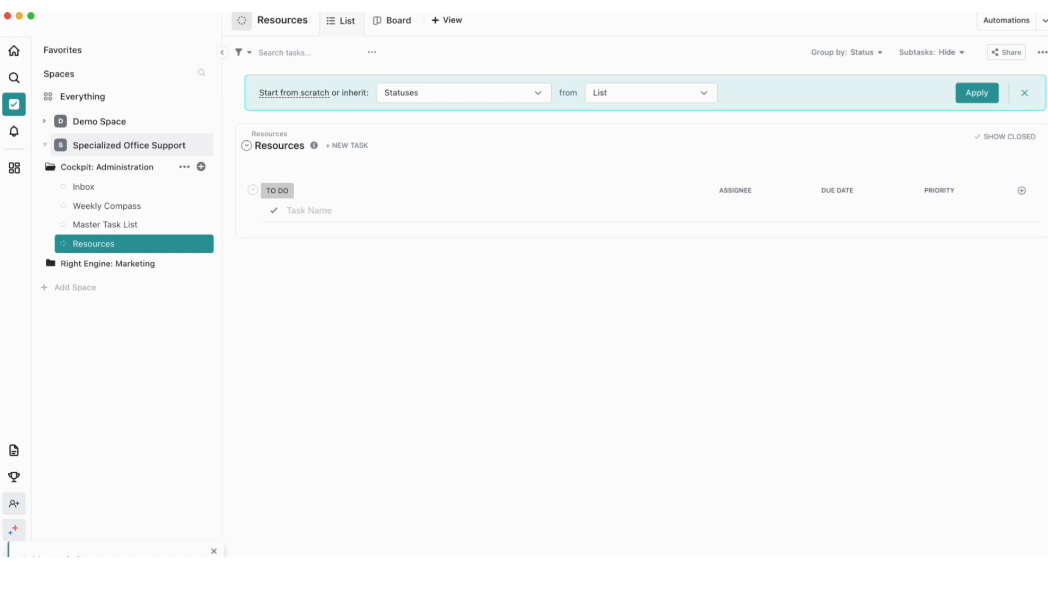
left_click(109, 264)
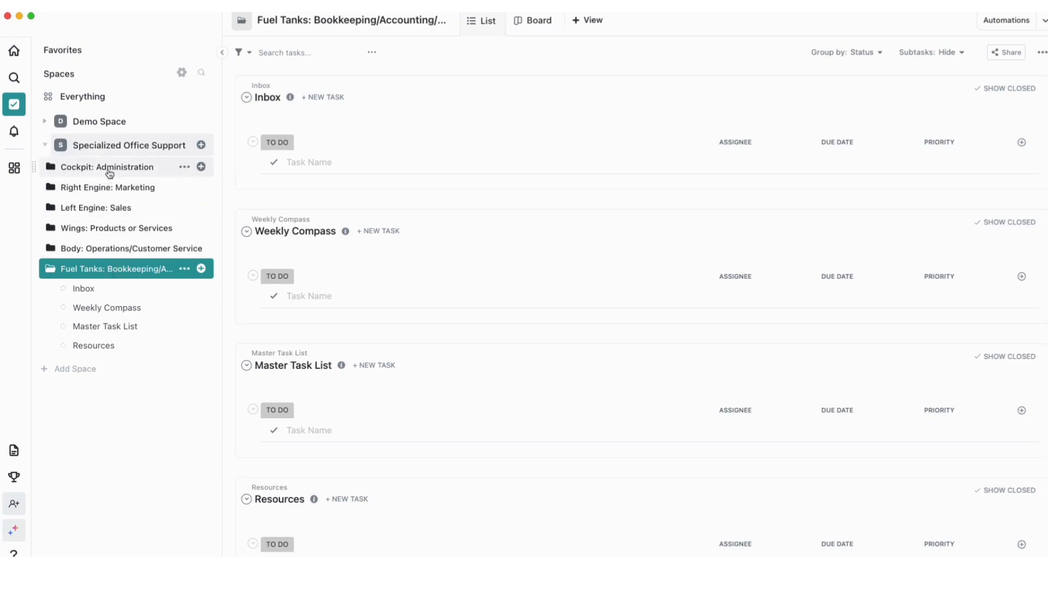
Color the Fuel Tanks folder red and its Inbox list green
left_click(52, 273)
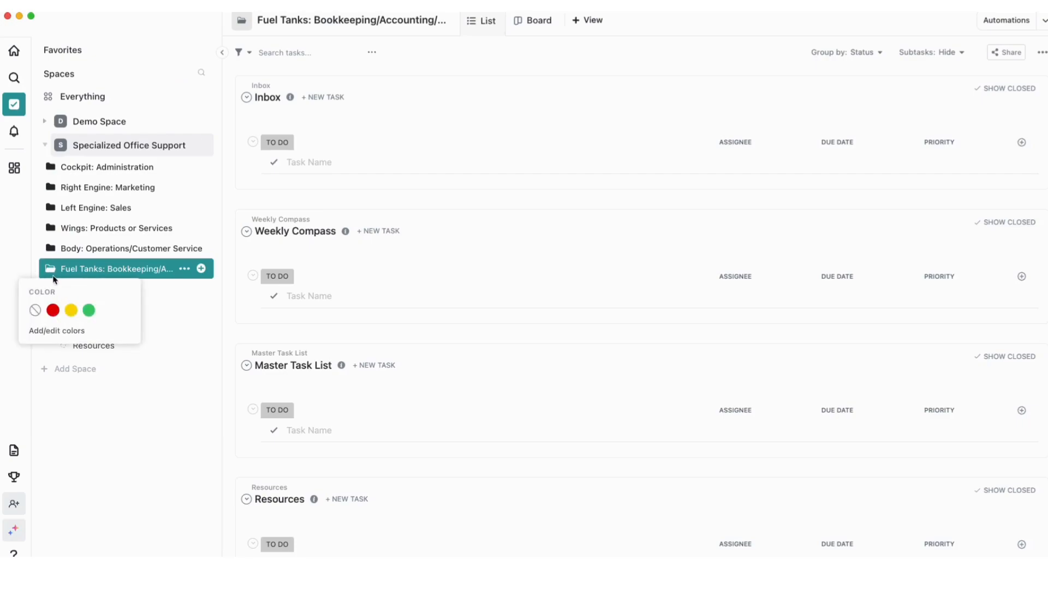
left_click(53, 310)
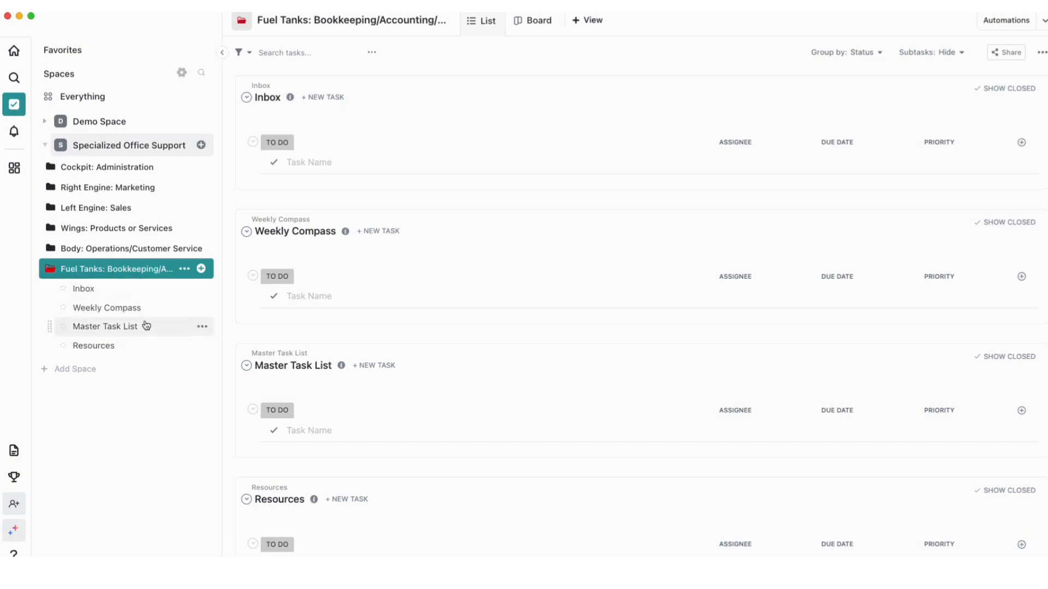
left_click(64, 293)
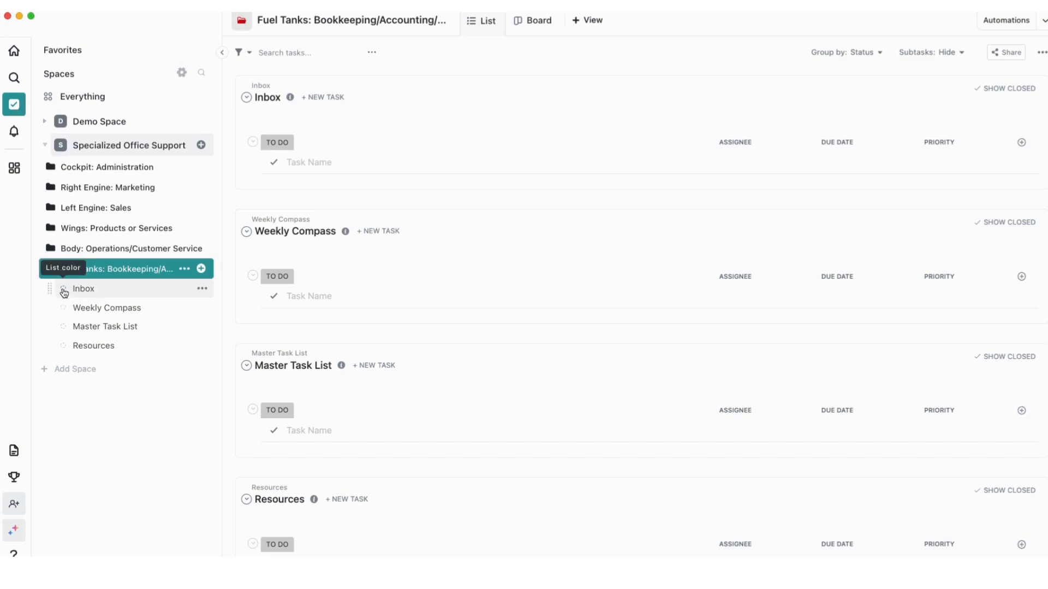
left_click(130, 329)
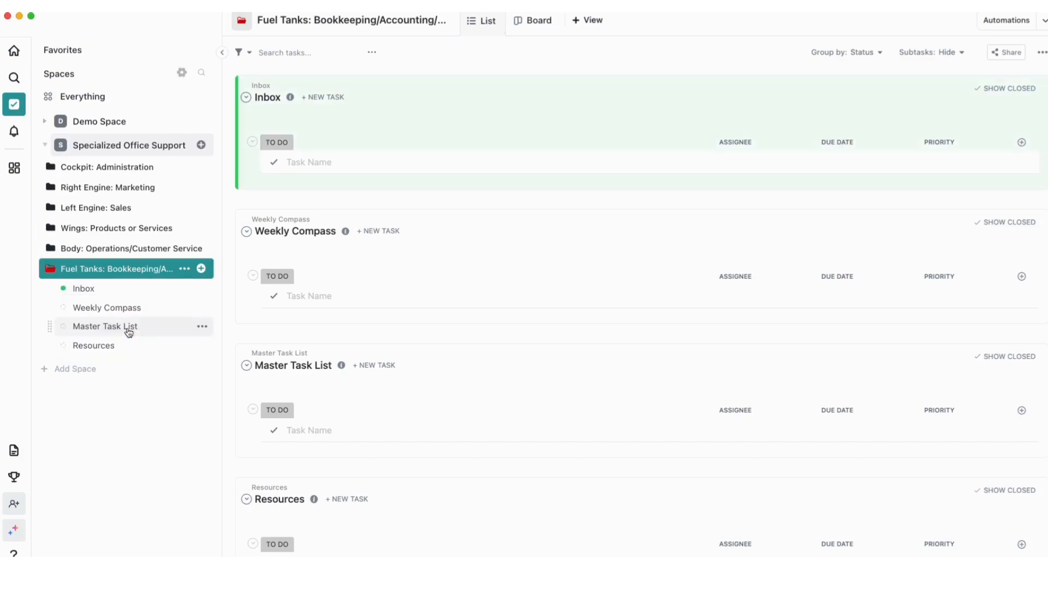